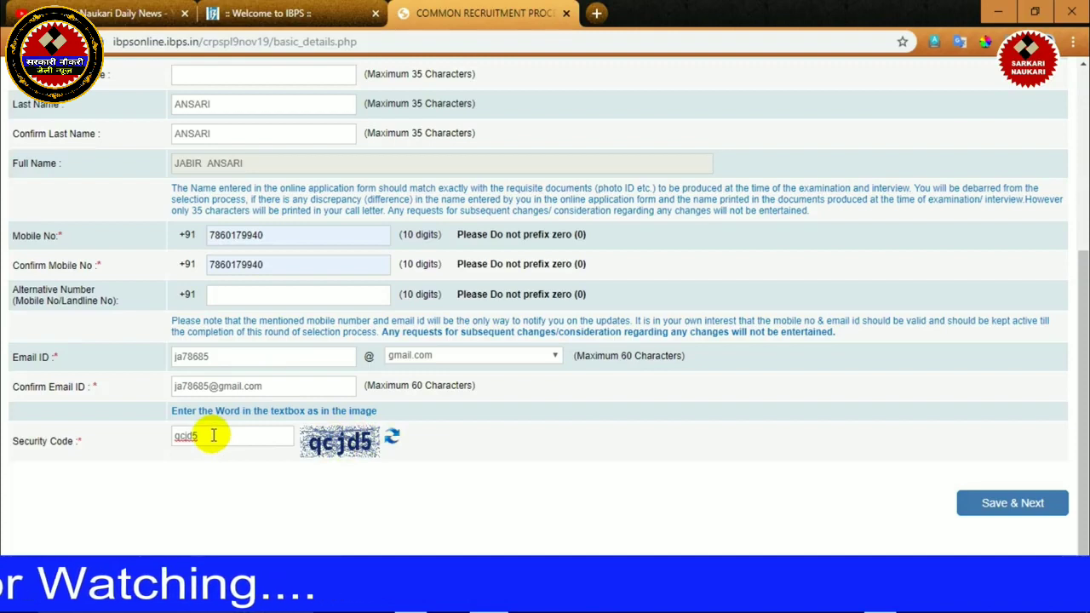
Step: Save the completed basic details form and confirm that the entered data is correct
click(1013, 503)
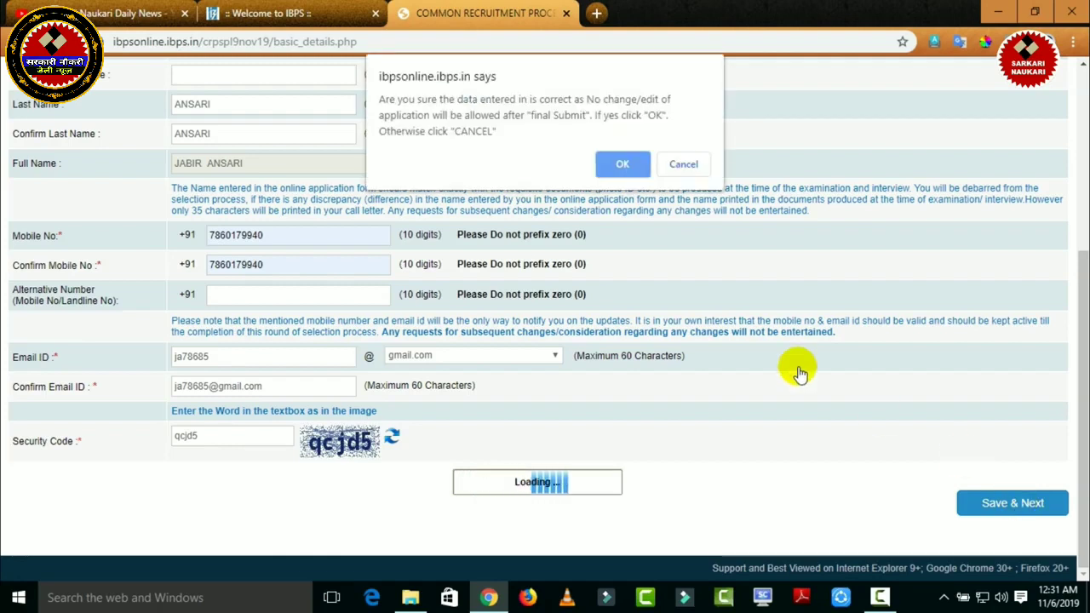
drag(440, 115, 478, 132)
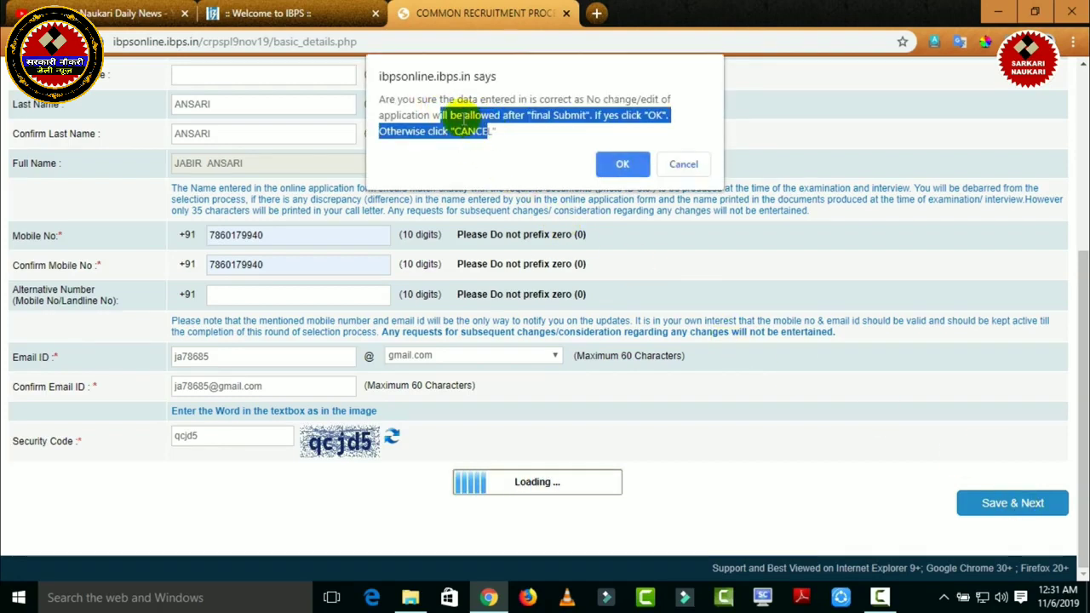
click(464, 119)
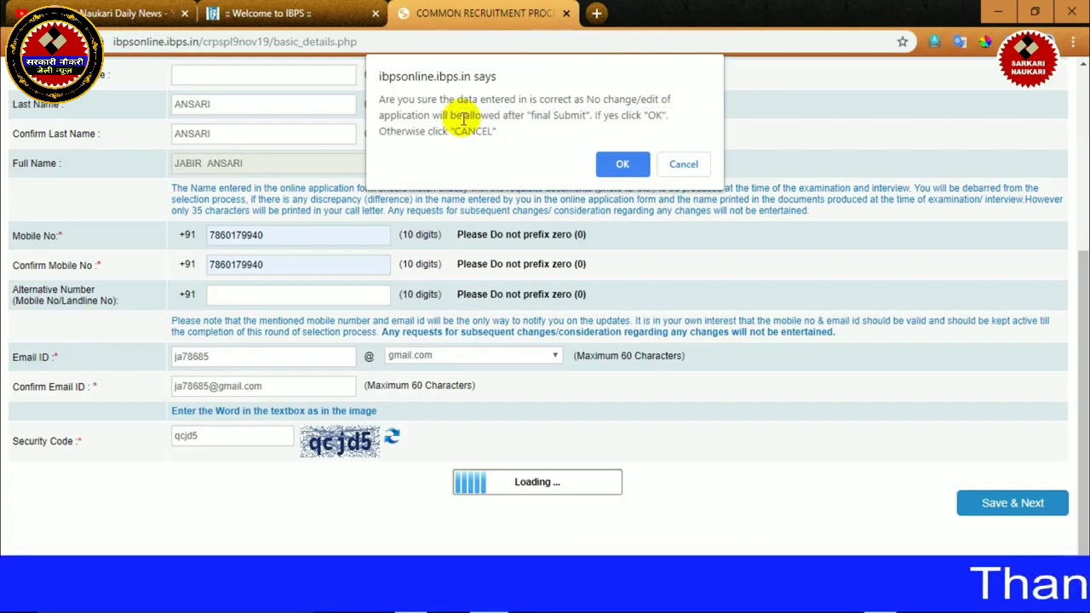
click(622, 167)
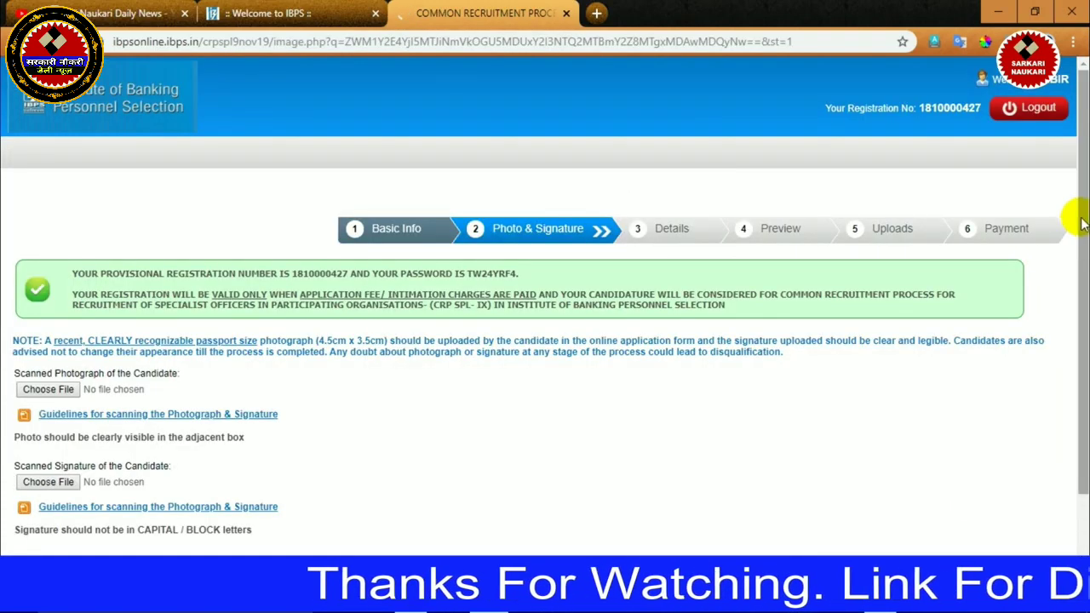
Step: Review the provisional registration number and password issued on the Photo & Signature page
drag(1082, 223, 1079, 271)
drag(77, 192, 358, 196)
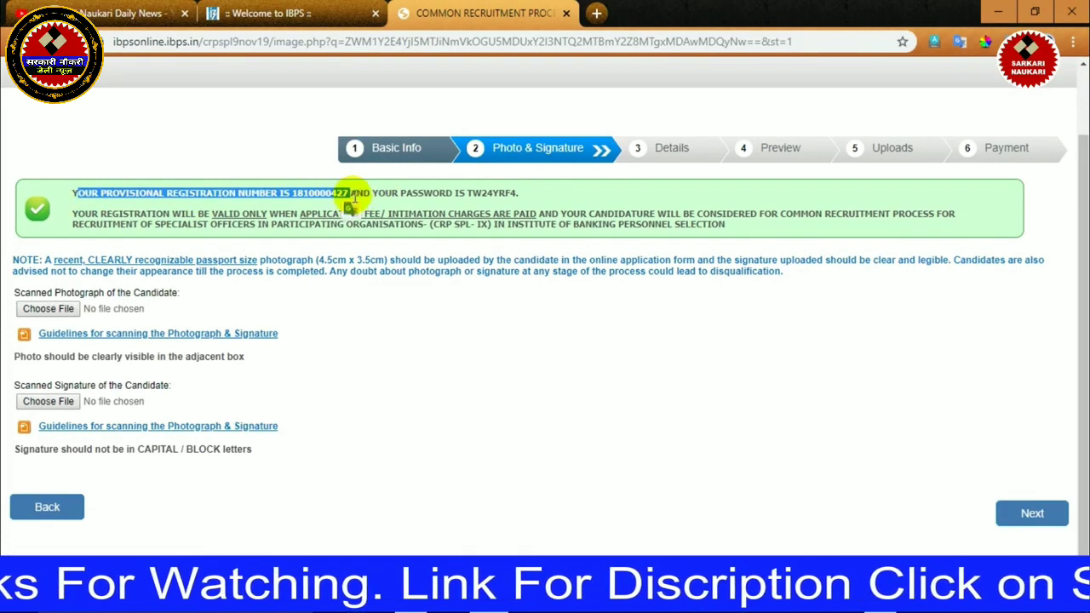
drag(465, 192, 514, 194)
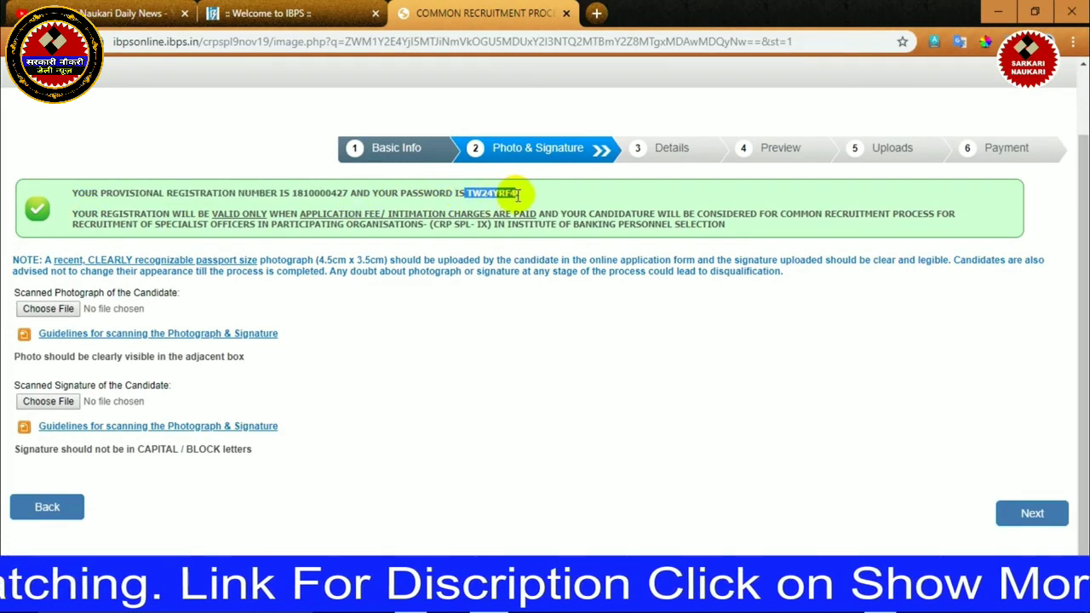
click(481, 195)
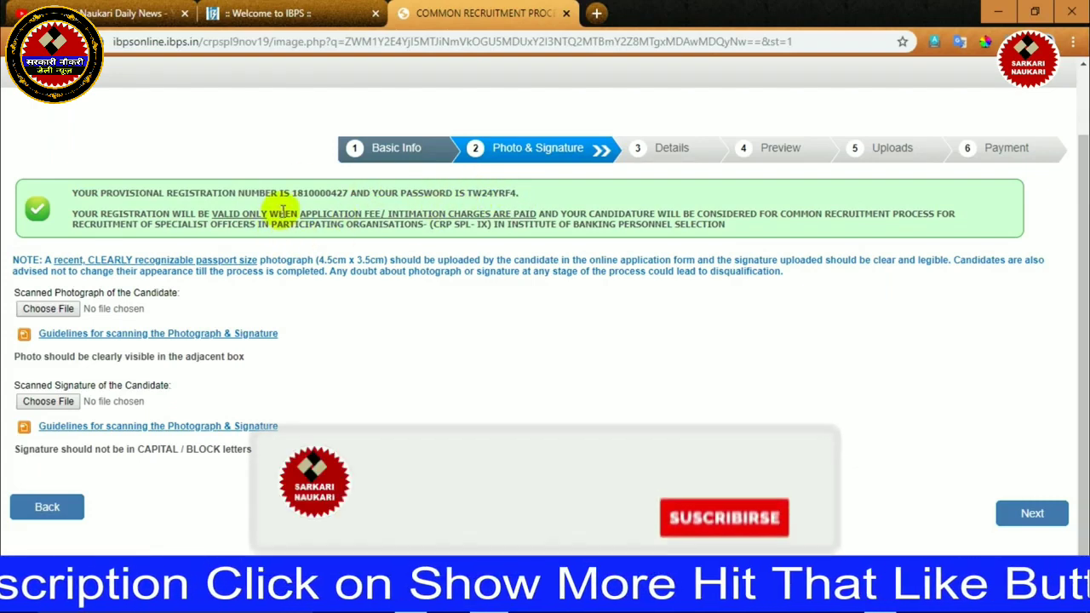
drag(292, 192, 521, 194)
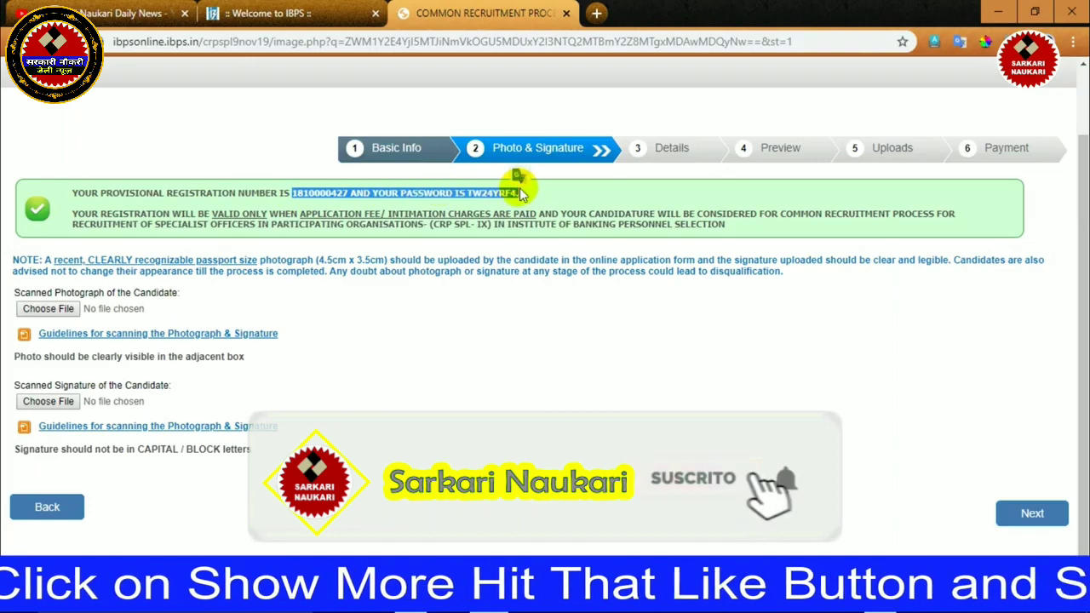
click(465, 192)
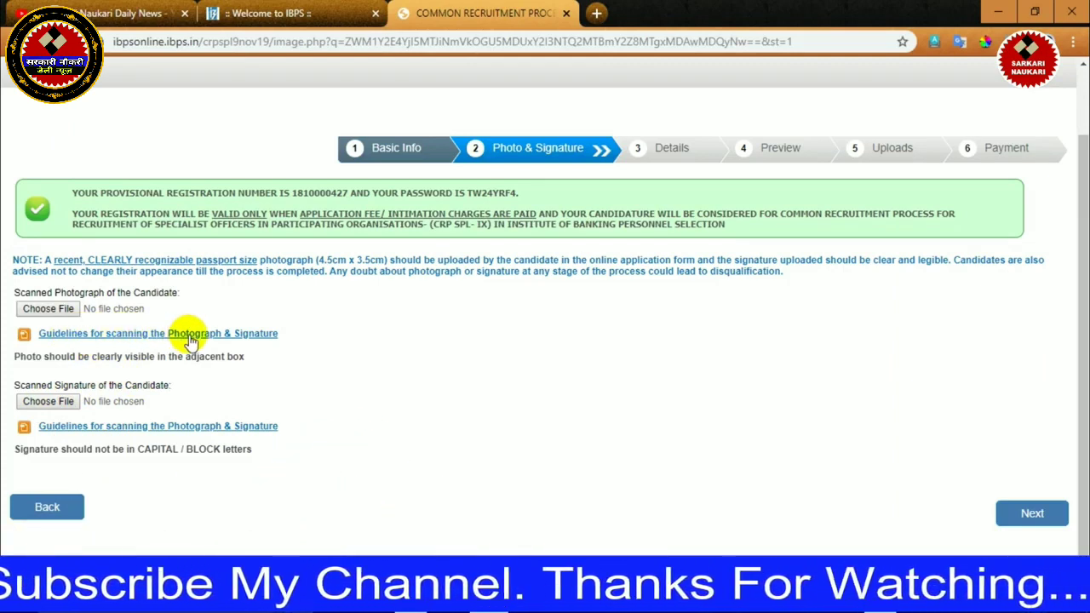
Step: Upload photo(3) from the MY ALL BIODATA JPG folder on drive F: as the candidate's scanned photograph
click(58, 308)
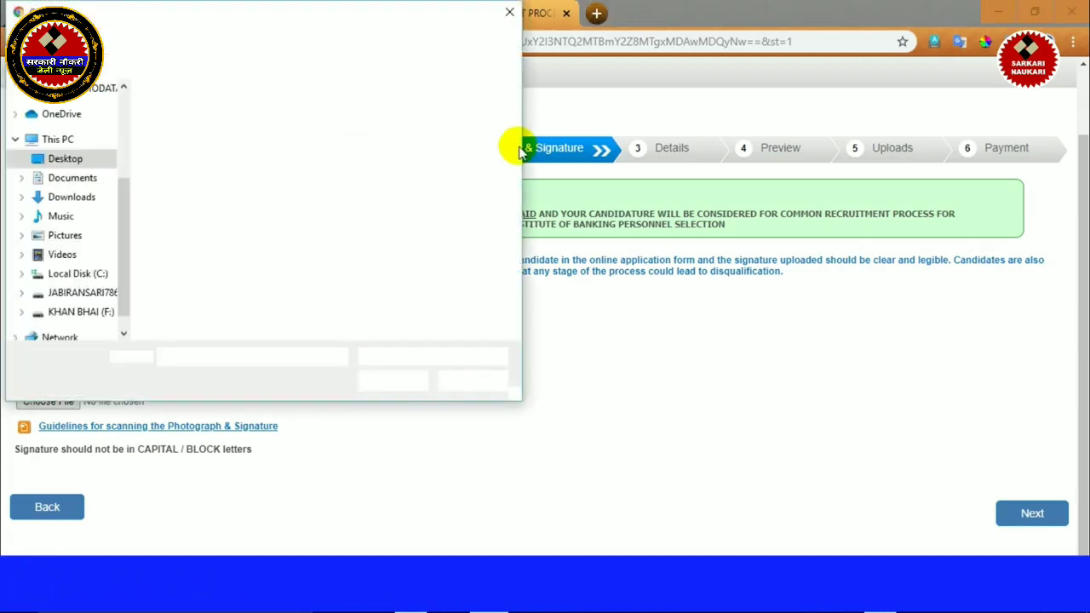
click(79, 313)
double_click(263, 127)
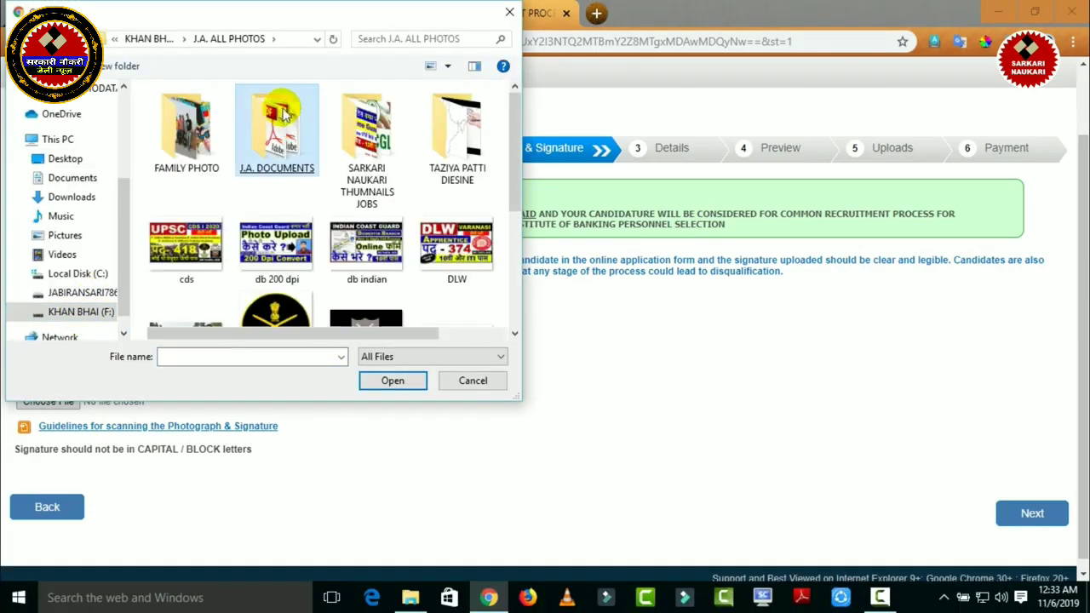
double_click(275, 134)
drag(515, 102, 516, 264)
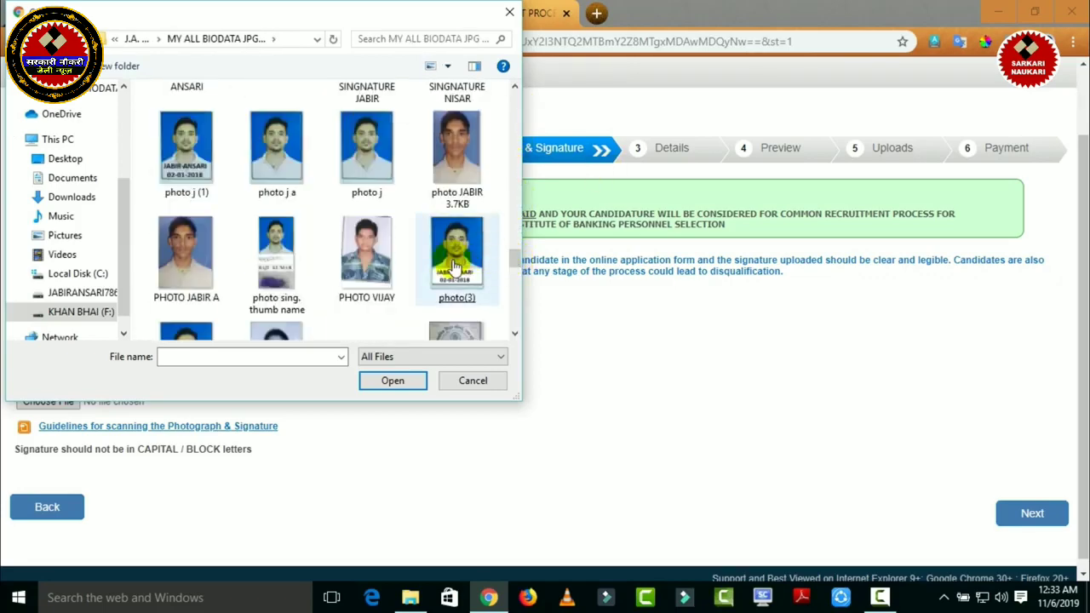
click(448, 306)
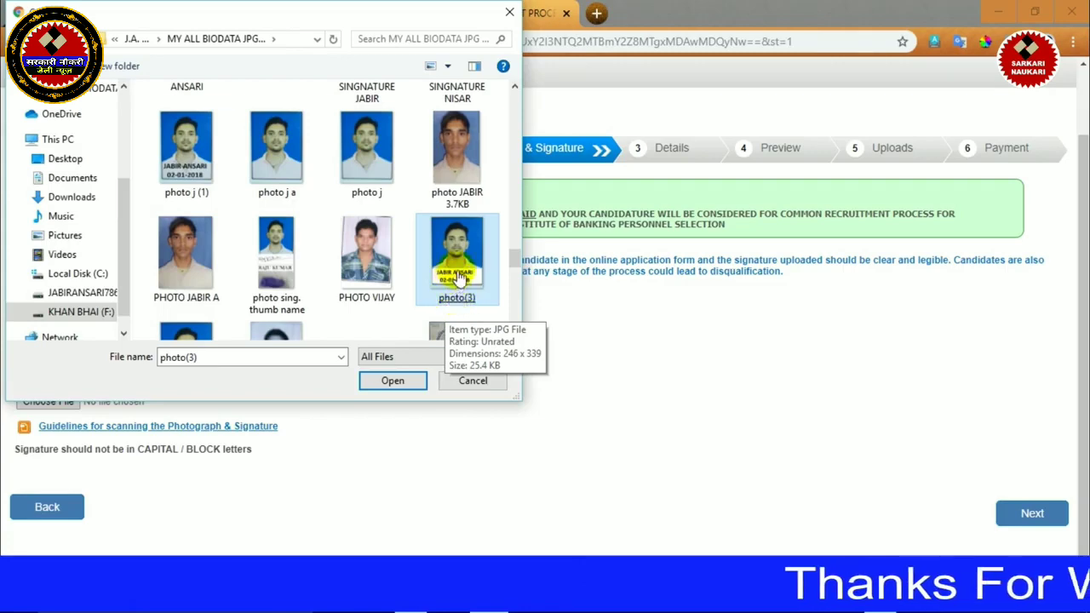
double_click(460, 280)
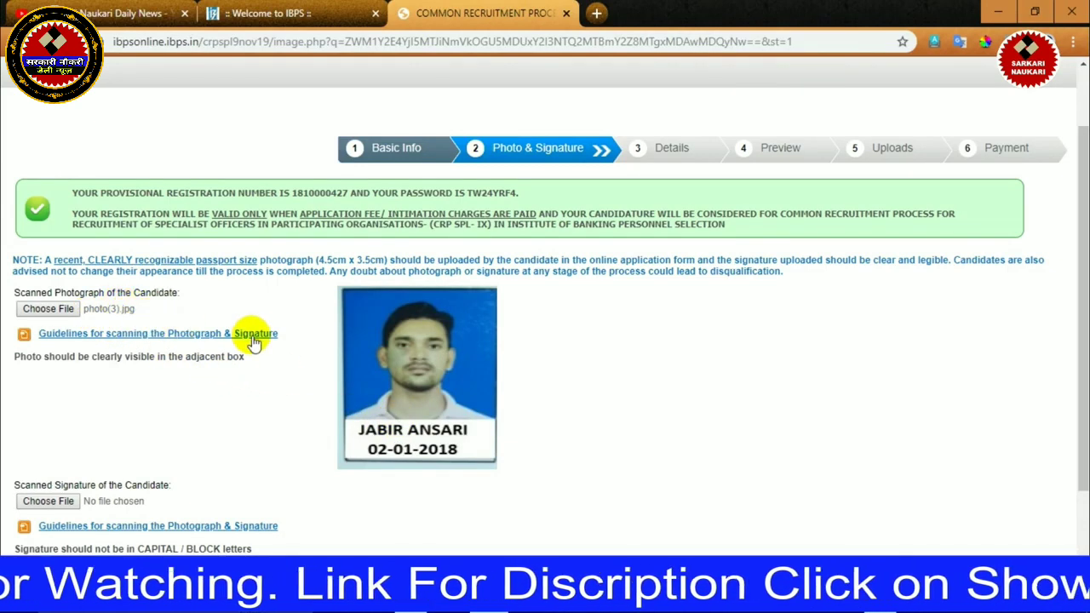
Step: Try to upload the candidate's signature image numbered (4) as the scanned signature and read the response
drag(1087, 311, 1075, 390)
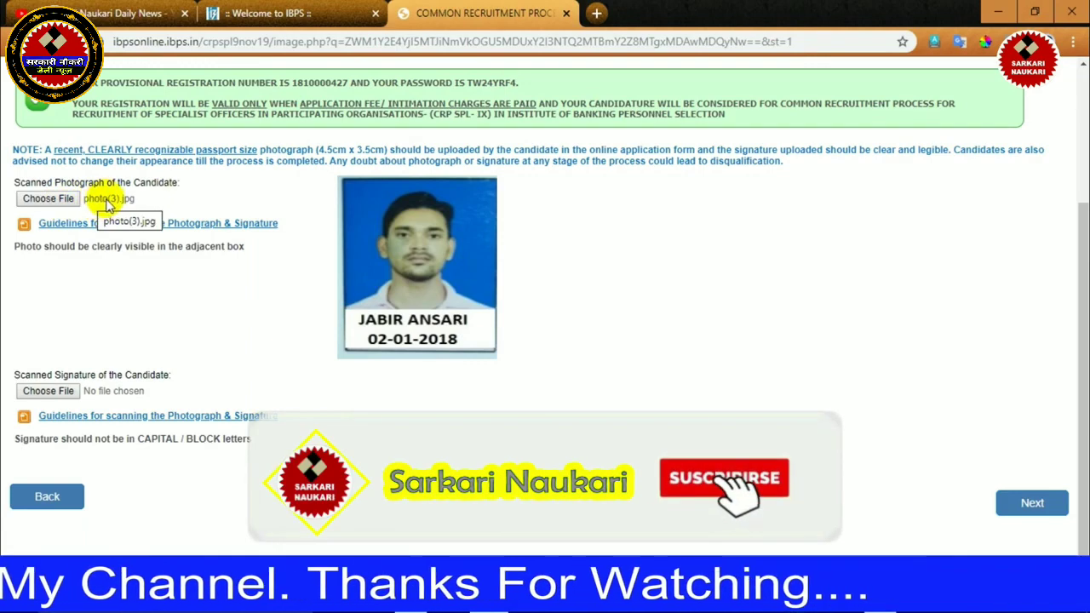
click(56, 393)
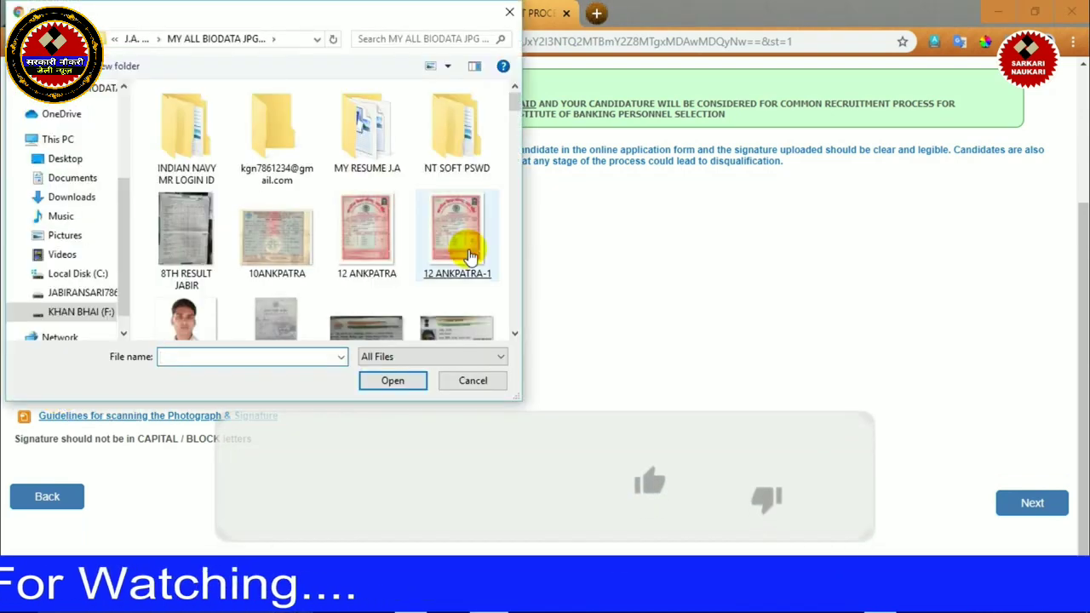
drag(511, 102, 514, 320)
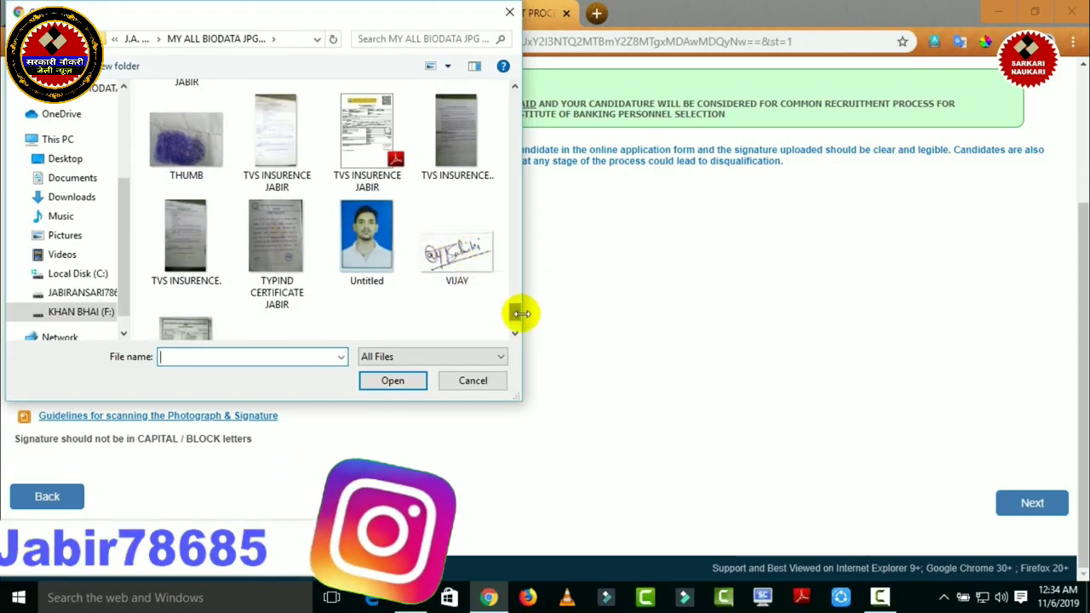
mouse_move(518, 313)
mouse_down()
mouse_move(518, 285)
mouse_move(518, 293)
mouse_up()
click(350, 162)
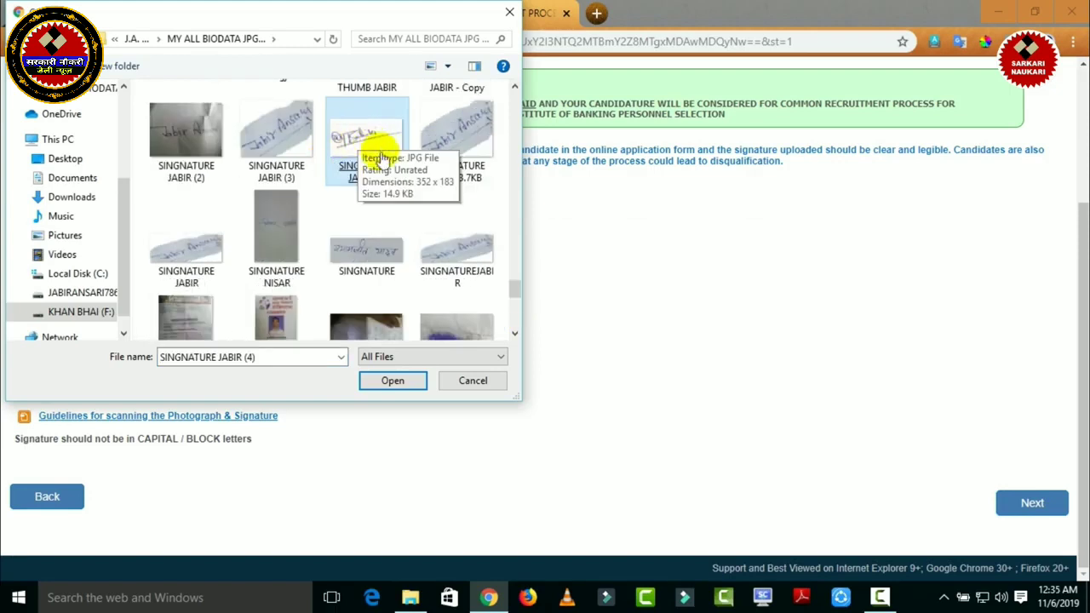
double_click(349, 162)
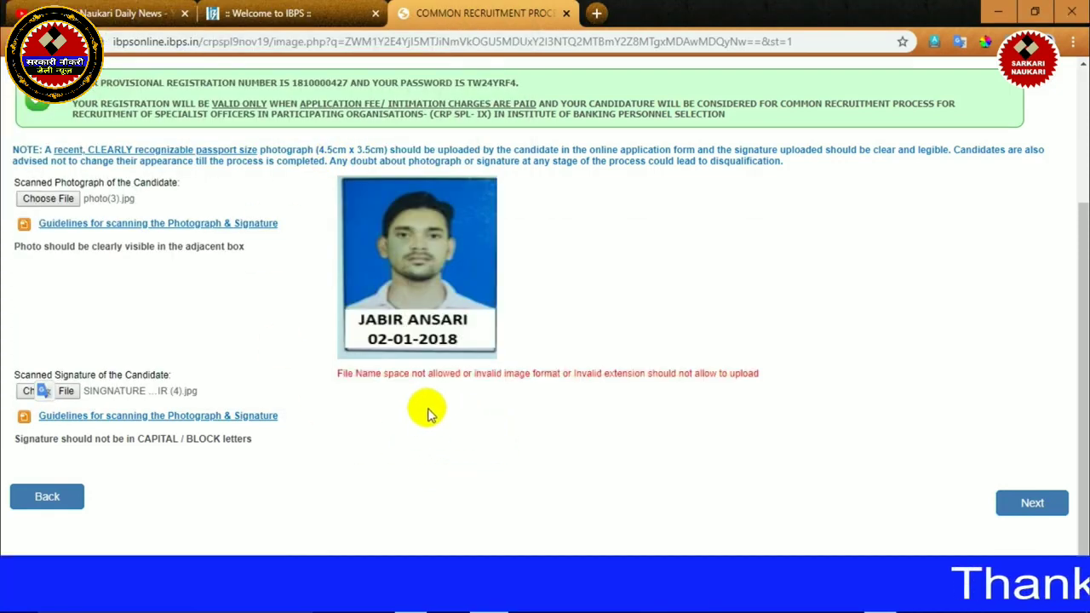
drag(339, 375, 681, 373)
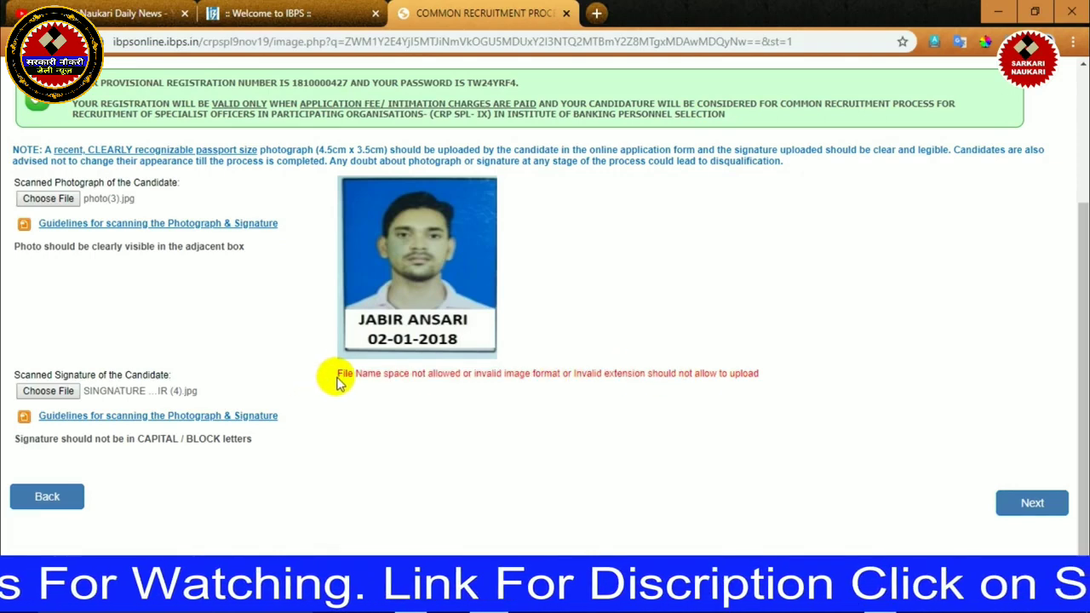
drag(339, 375, 477, 377)
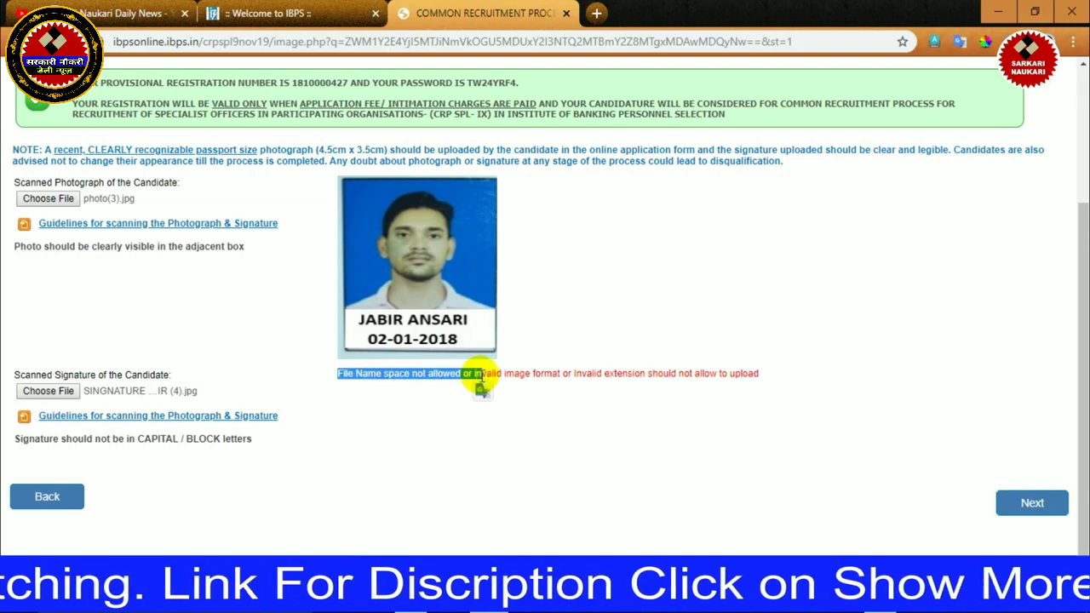
Step: Upload the singj image as the candidate's scanned signature and continue to the Details stage
click(48, 391)
drag(511, 97, 514, 275)
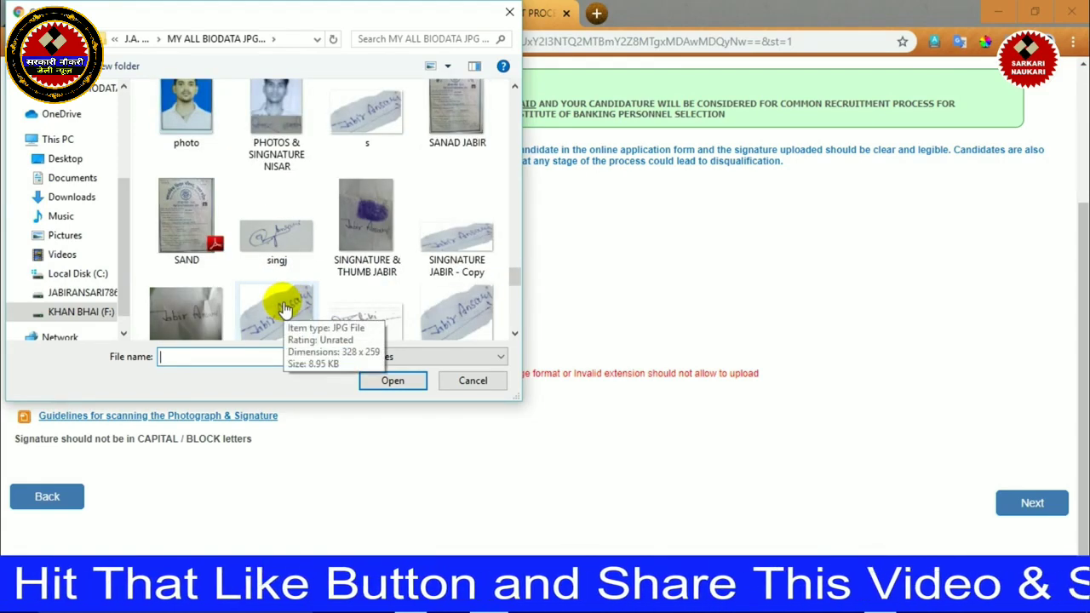
double_click(276, 228)
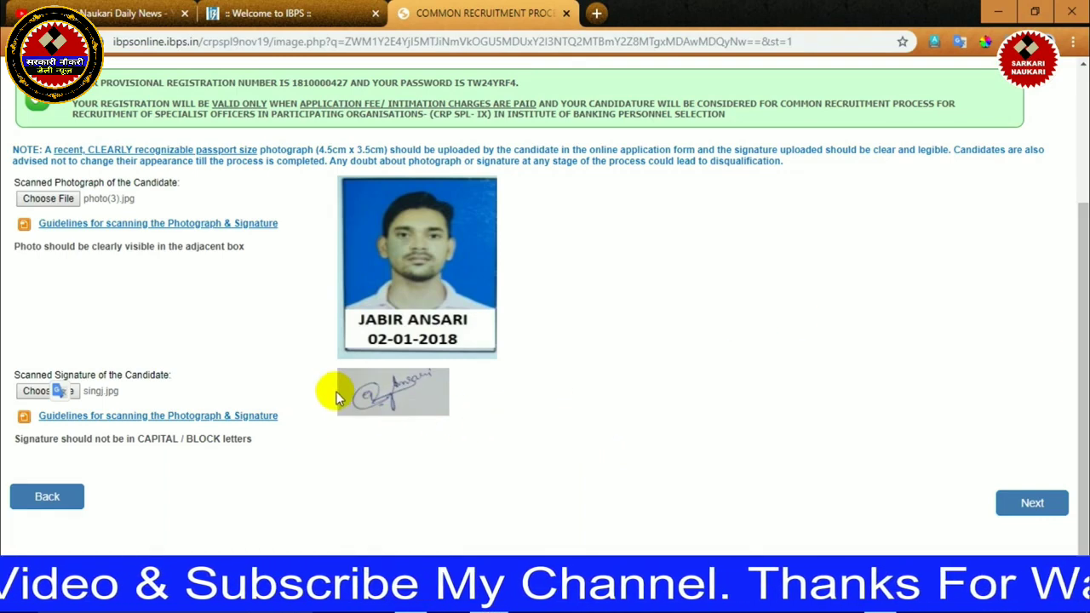
click(1035, 511)
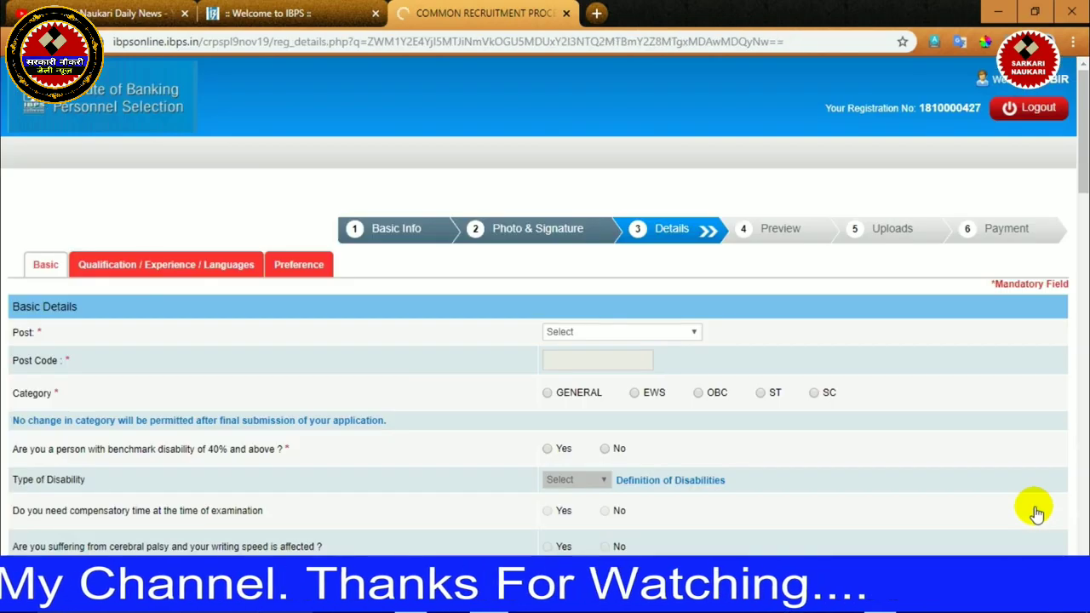
Step: Answer No for religious minority community, ex-serviceman and earlier CWE SPL appearance, and set the religion to Muslim
drag(1080, 109, 1085, 148)
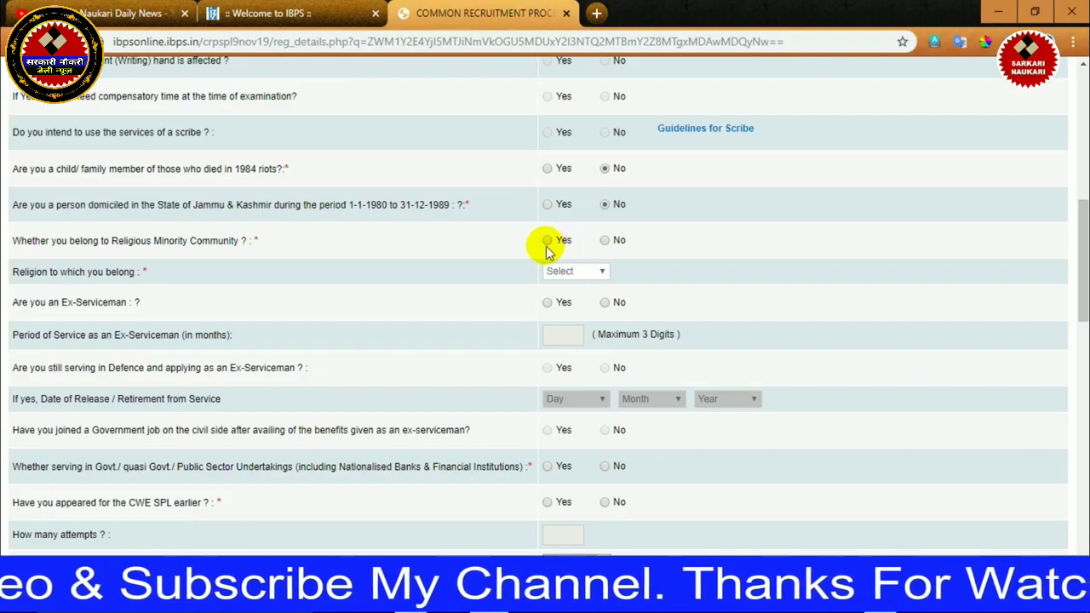
click(605, 241)
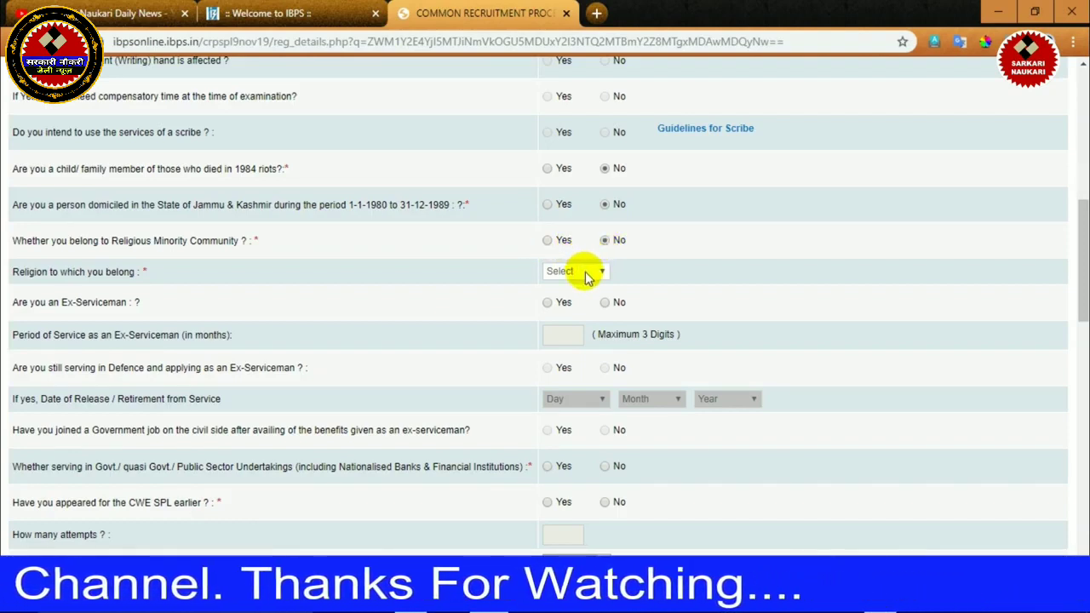
click(586, 273)
click(566, 351)
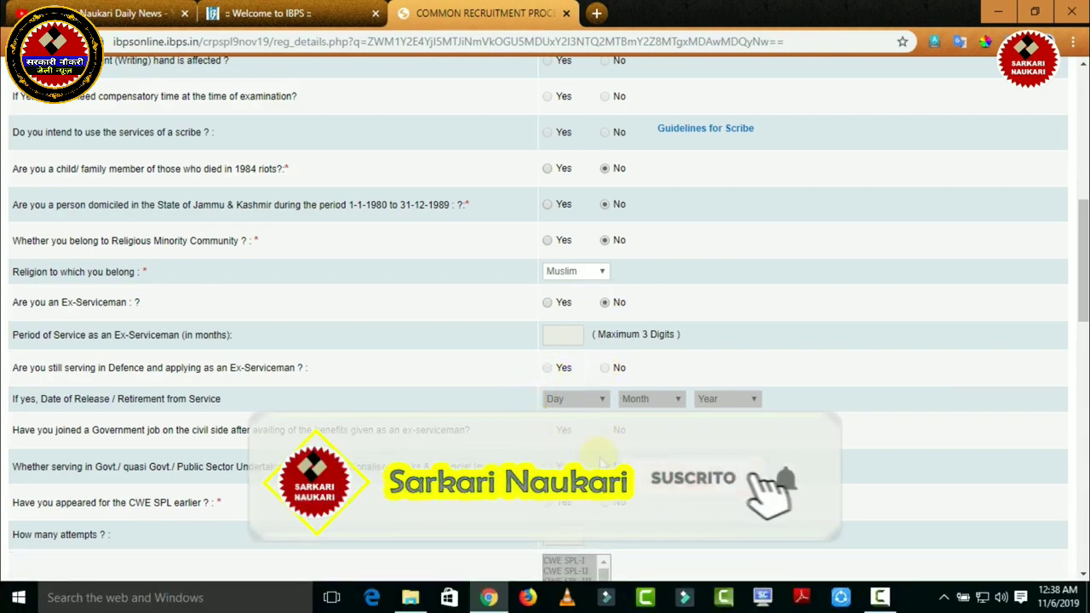
scroll(600, 462, down, 5)
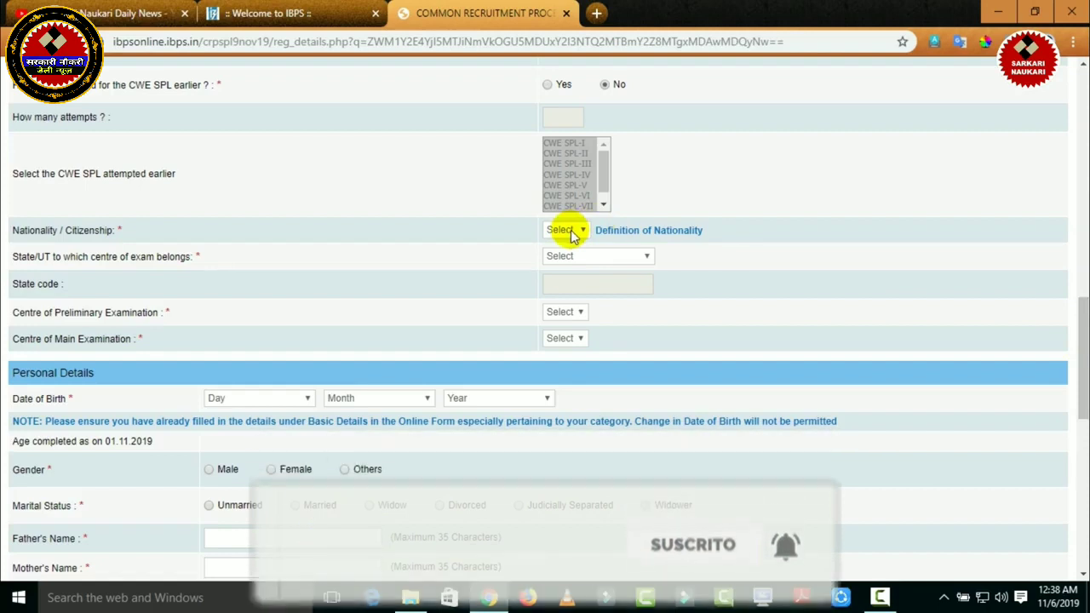
Step: Try the Others option for nationality together with its free-text entry
click(569, 230)
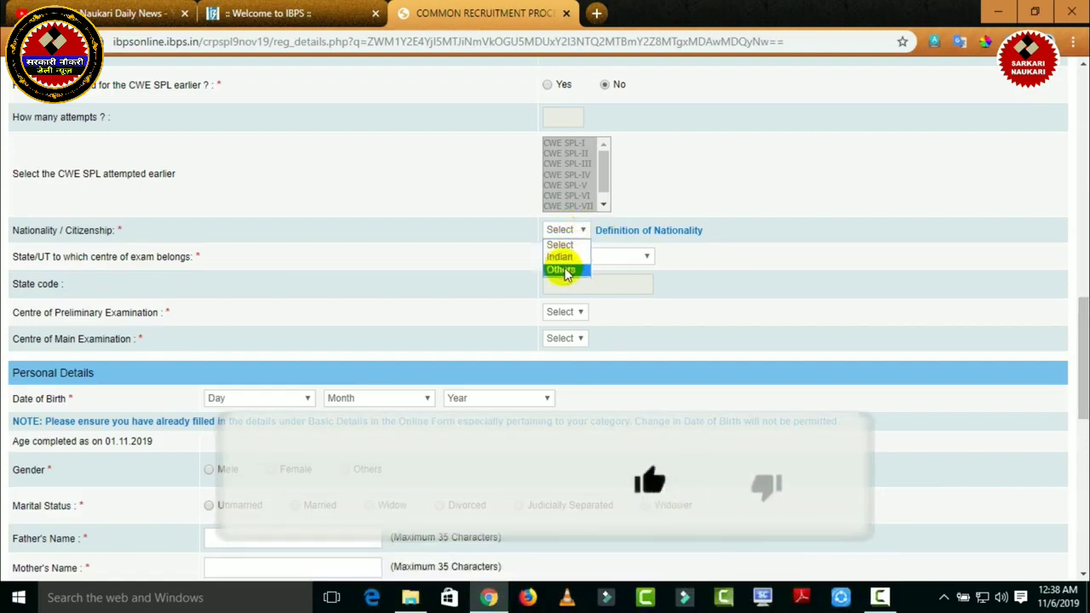
click(562, 269)
click(634, 231)
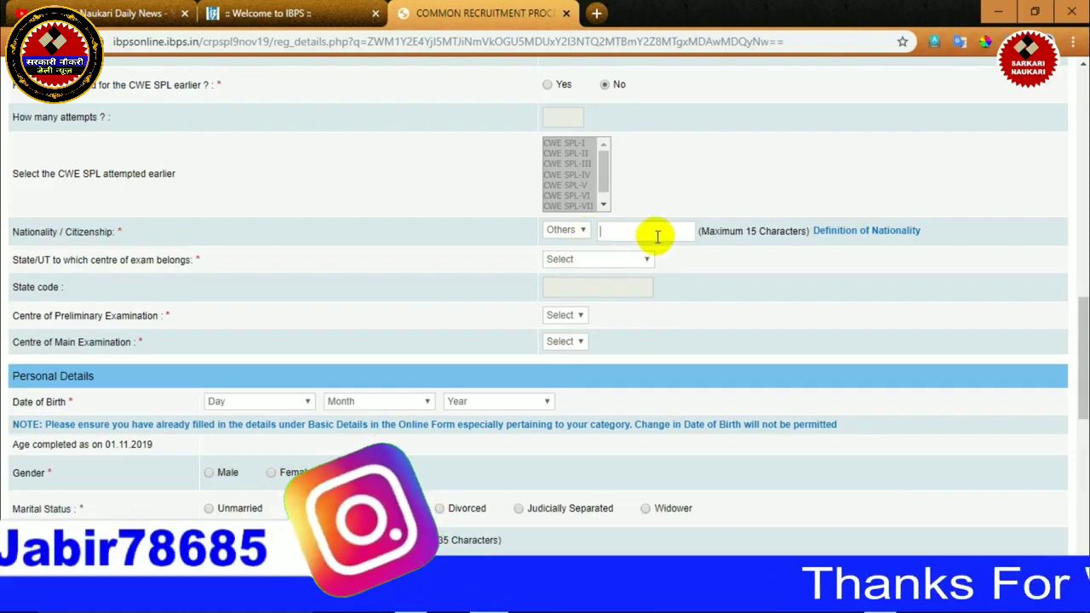
Step: Set the nationality to Indian and the exam centre's state to Uttar Pradesh
click(571, 231)
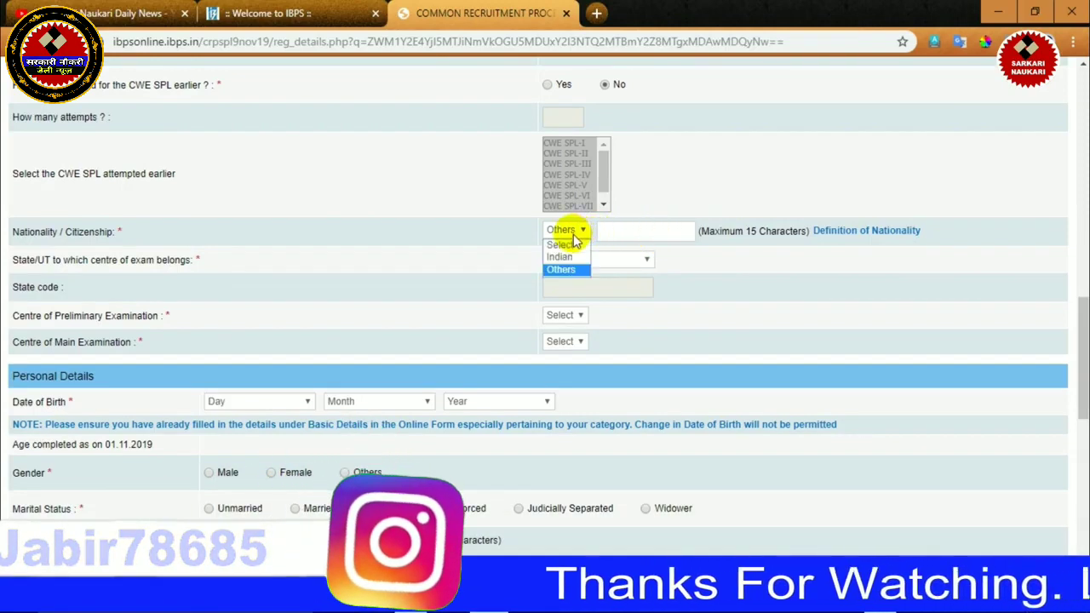
click(569, 258)
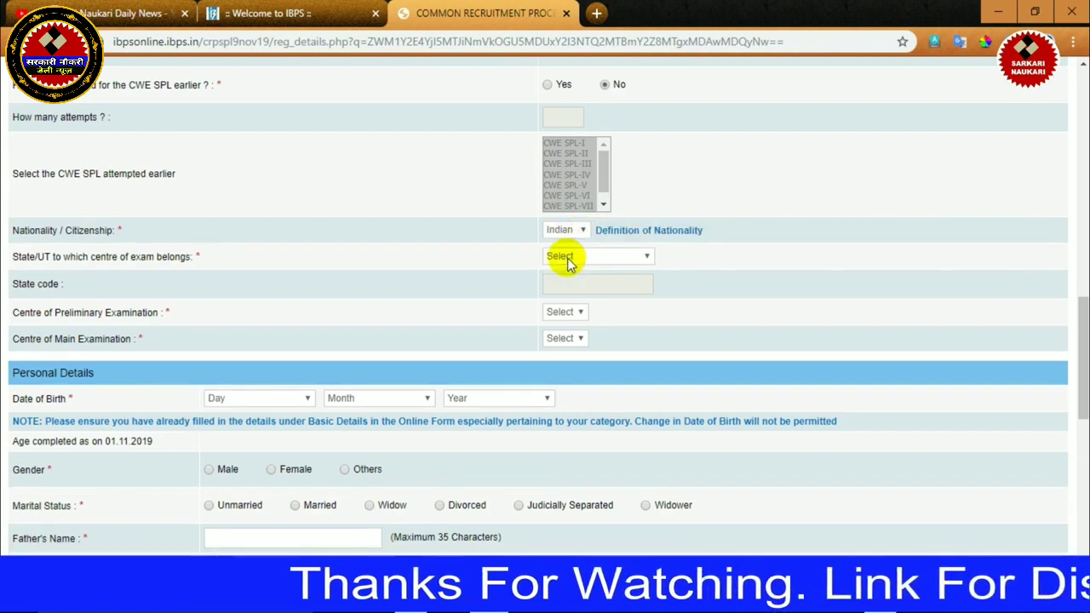
click(595, 258)
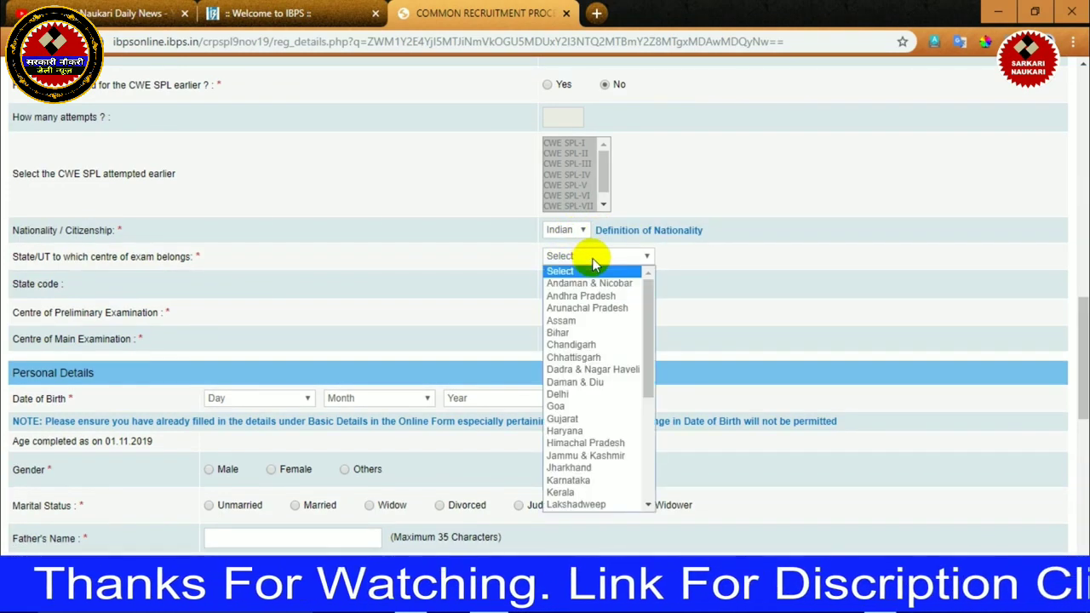
key(u)
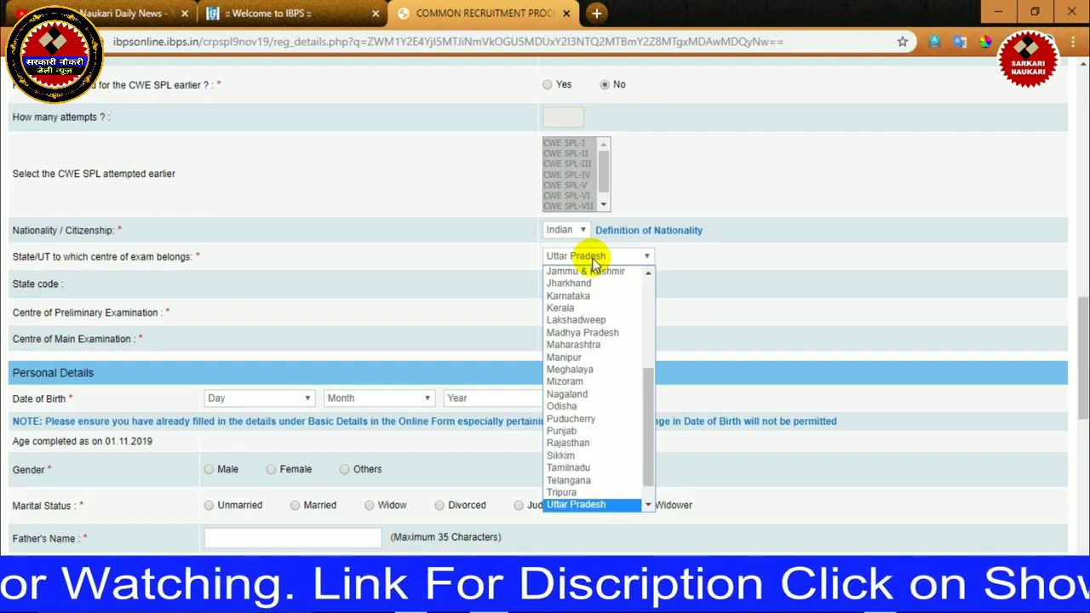
key(Return)
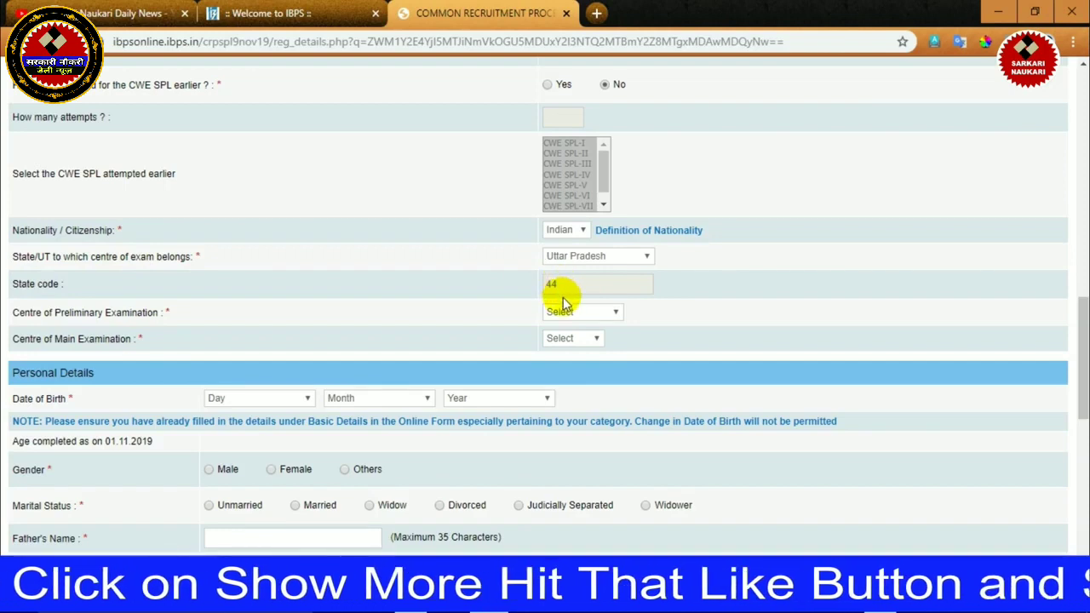
Step: Choose Varanasi as the centre of preliminary examination and Allahabad as the centre of main examination
click(582, 315)
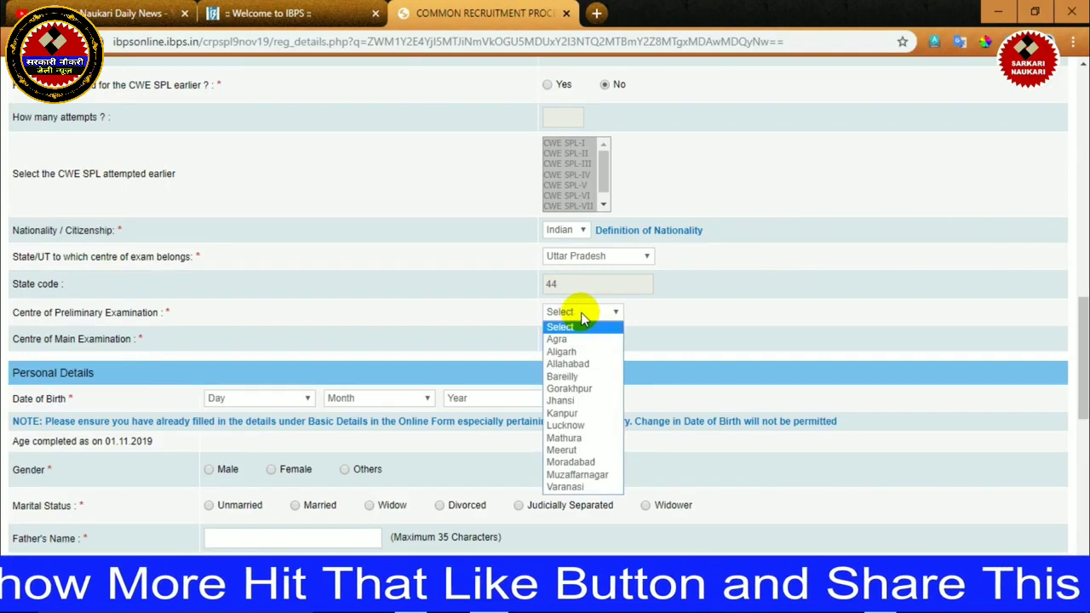
key(v)
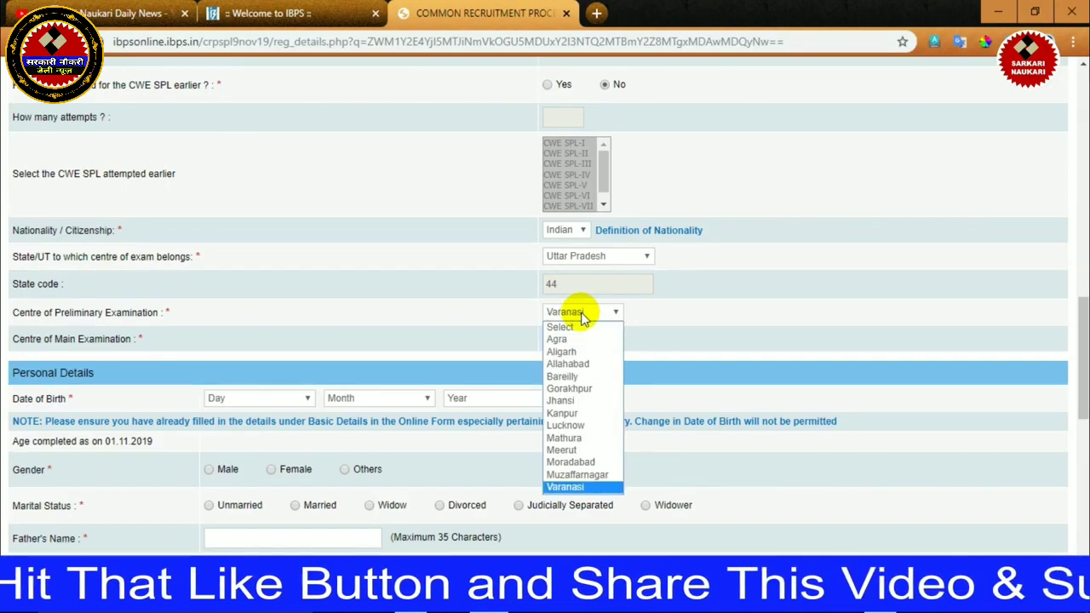
key(Return)
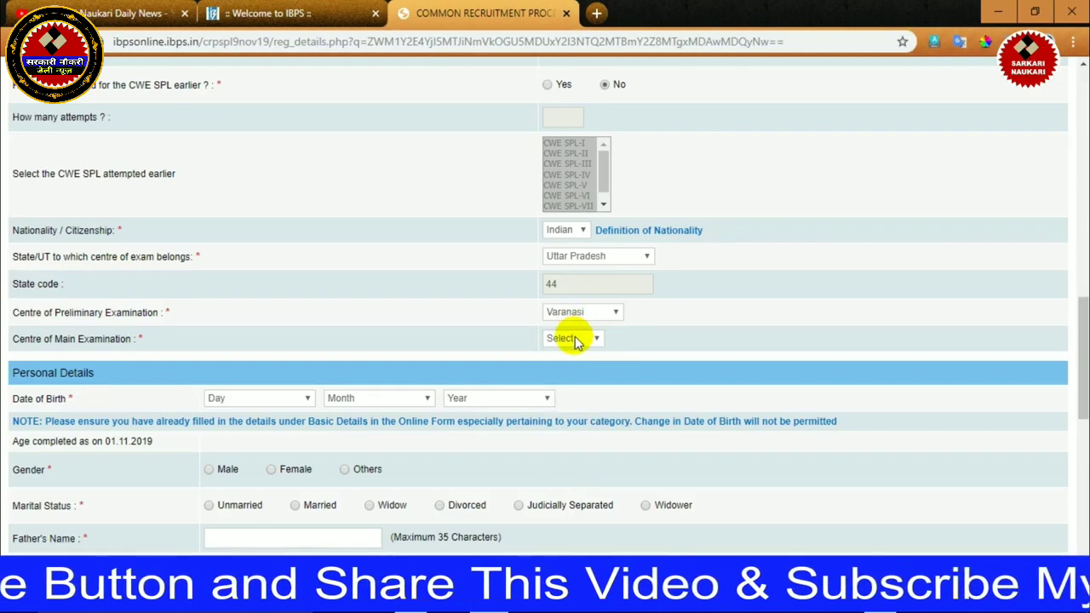
click(573, 339)
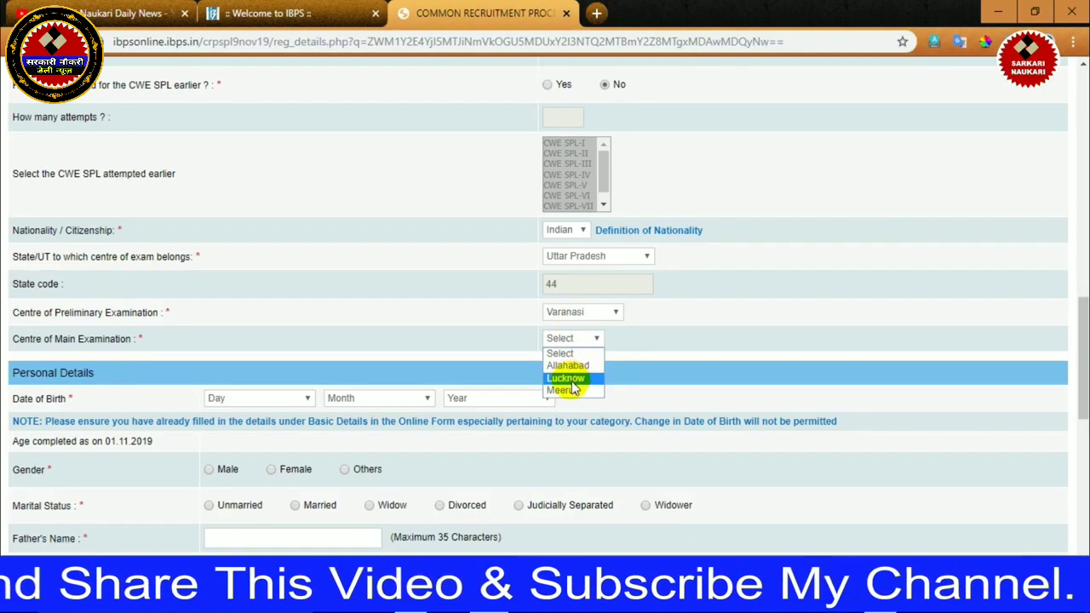
click(569, 365)
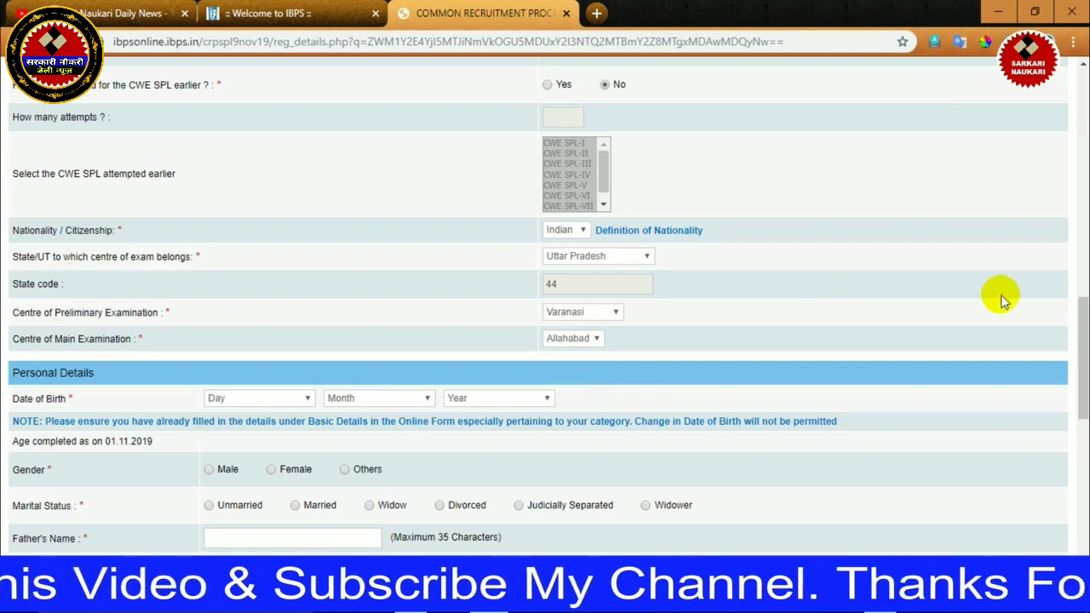
drag(1084, 332, 1080, 375)
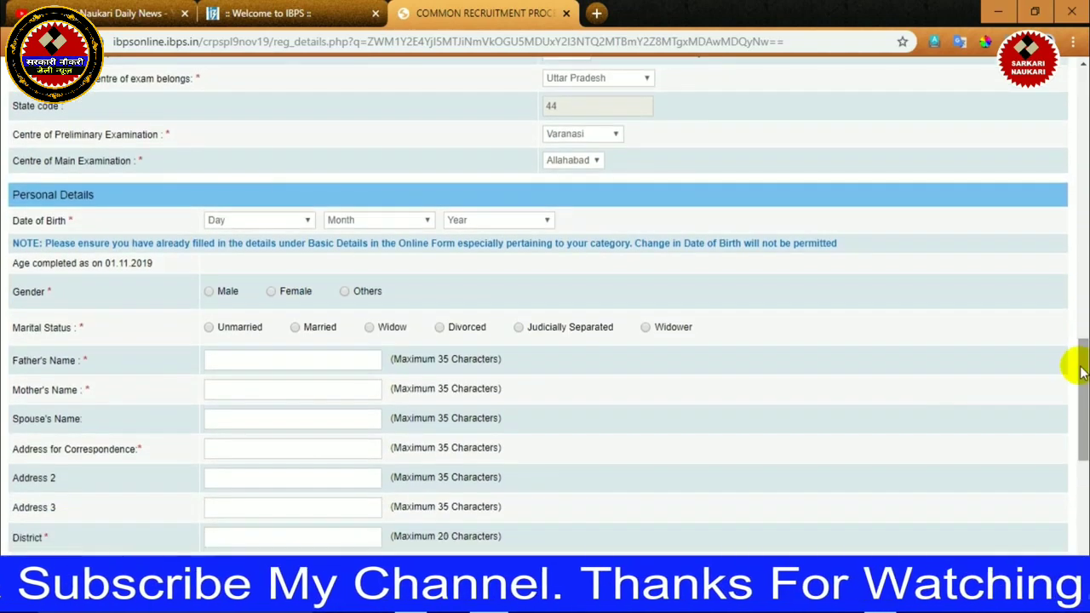